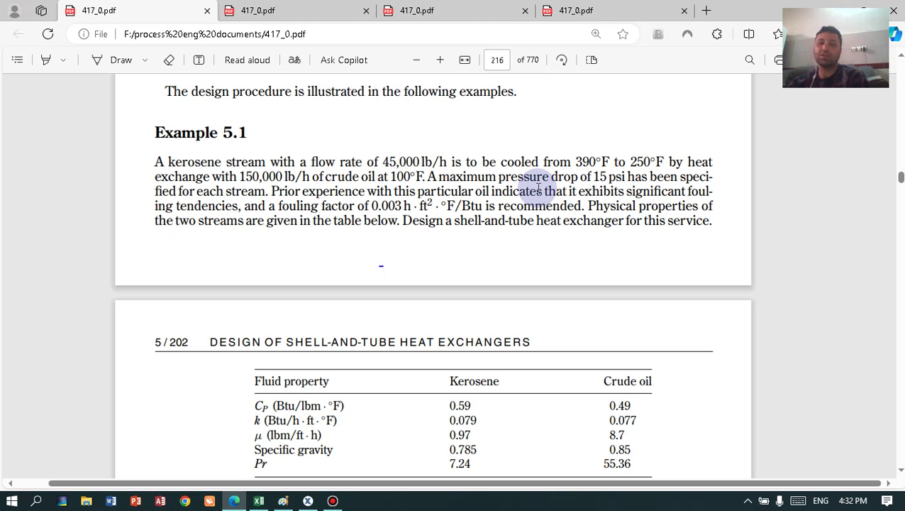
# Step: Switch to the Edge tab showing the textbook's cover page
pyautogui.click(576, 11)
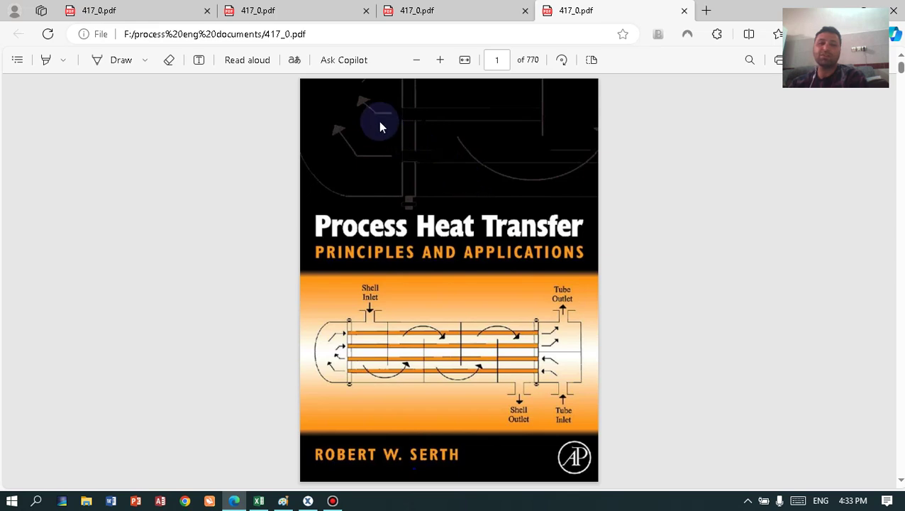
# Step: Go back to Example 5.1 on page 216, then bring the Excel thermal design sheet forward
pyautogui.click(113, 11)
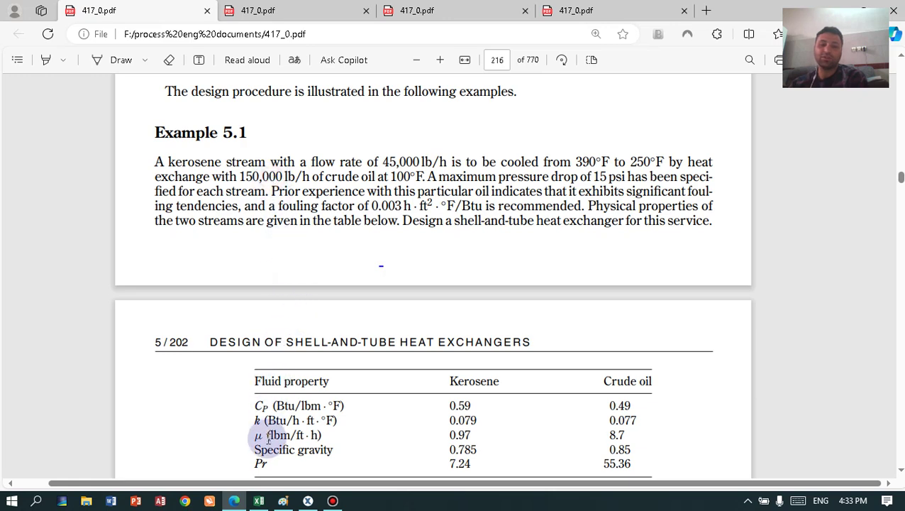
pyautogui.click(259, 501)
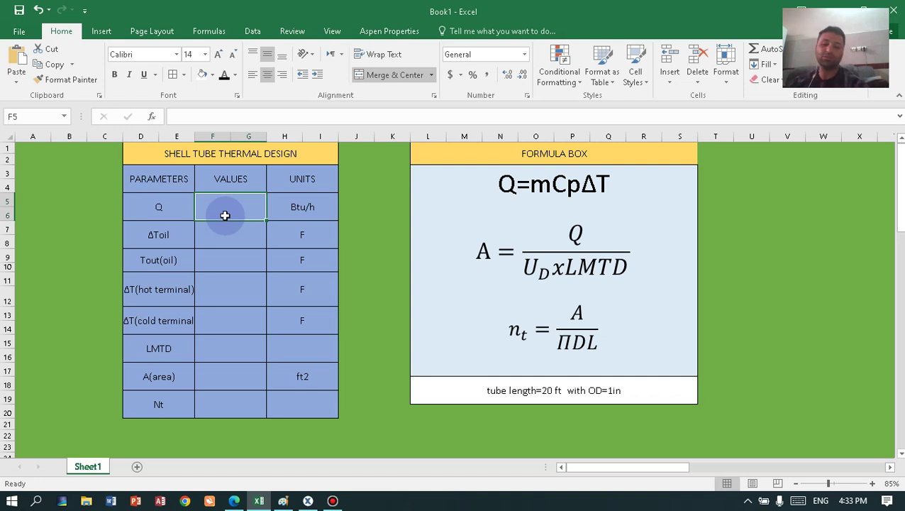
# Step: Enter =45000*0.59*(390-250) in F5, checking Cp in the textbook, to get Q = 3717000 Btu/h
pyautogui.write('=')
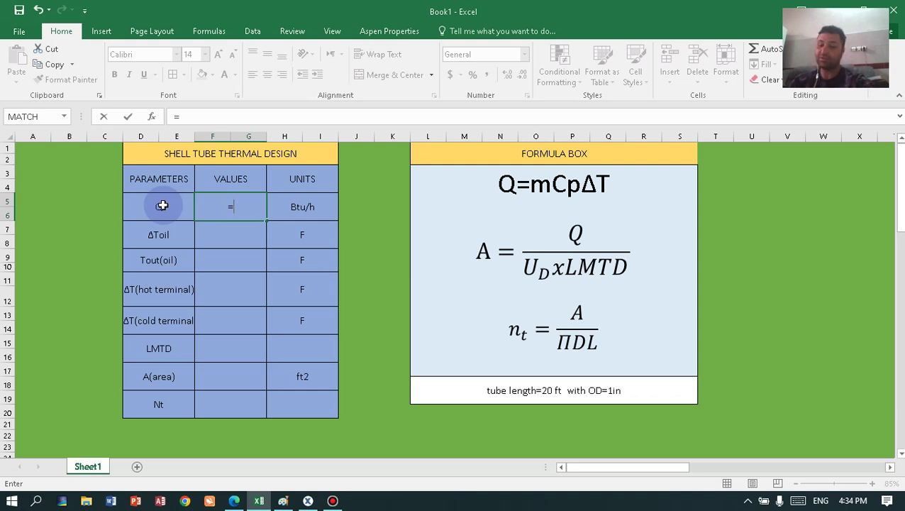
pyautogui.write('4500')
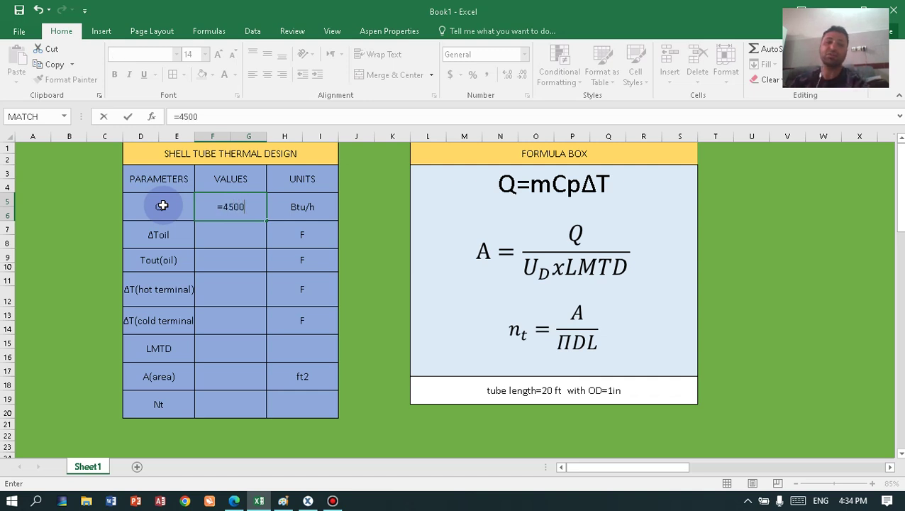
pyautogui.write('0')
pyautogui.write('*')
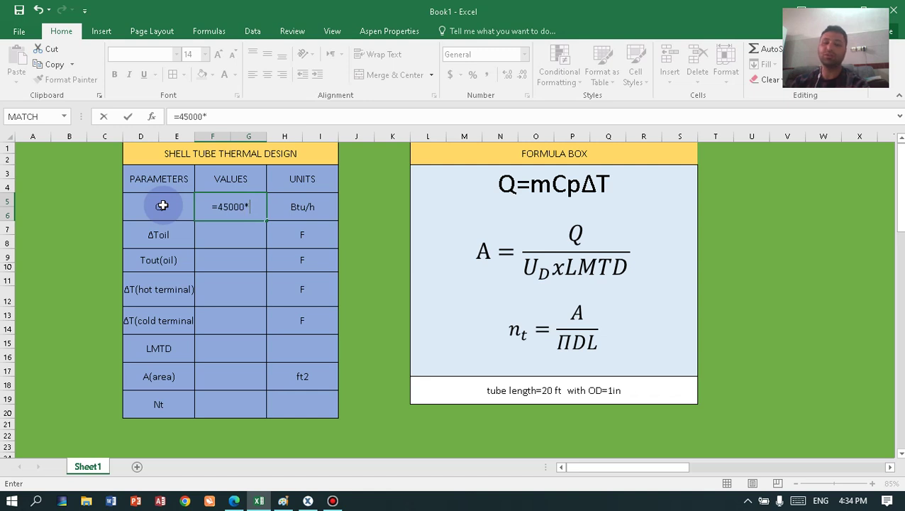
pyautogui.write('0.59')
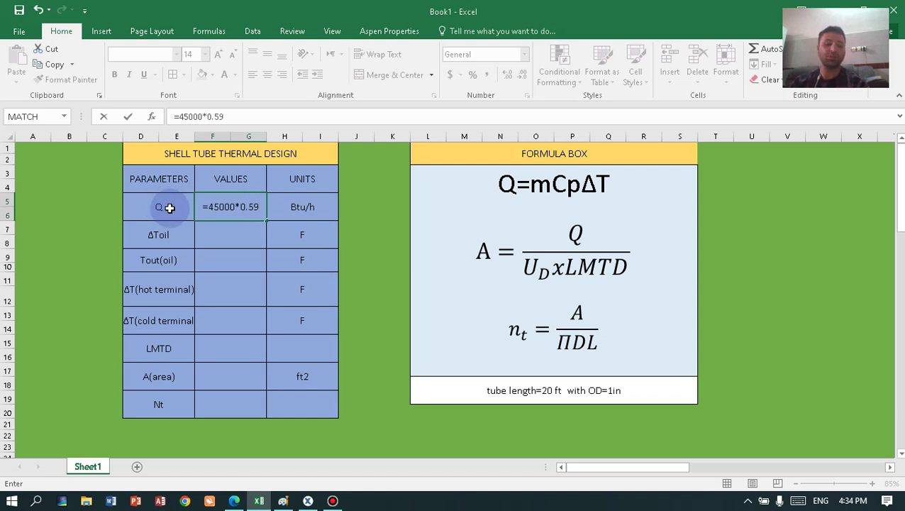
pyautogui.hotkey('alt', 'Tab')
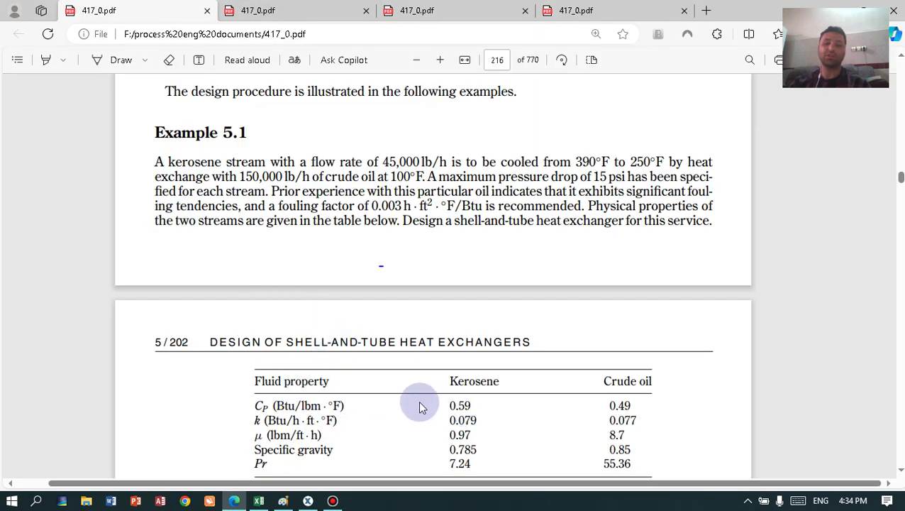
pyautogui.hotkey('alt', 'Tab')
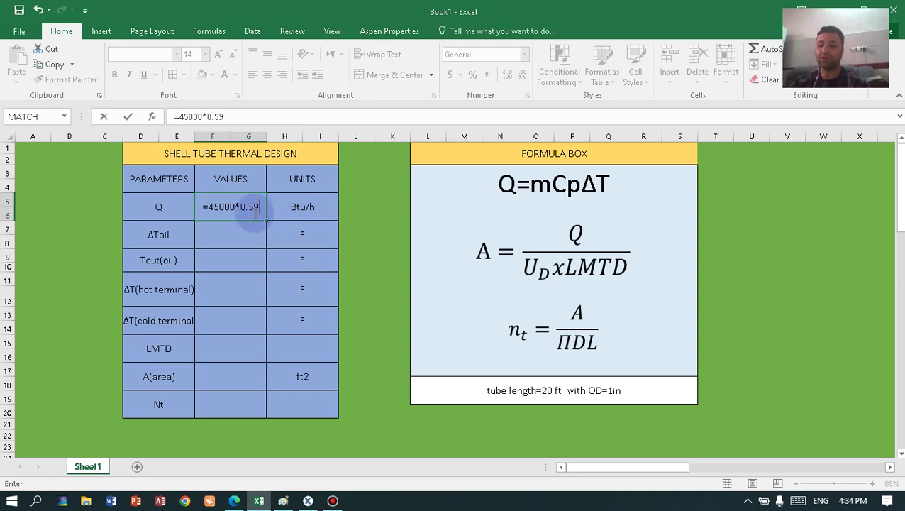
pyautogui.write('*')
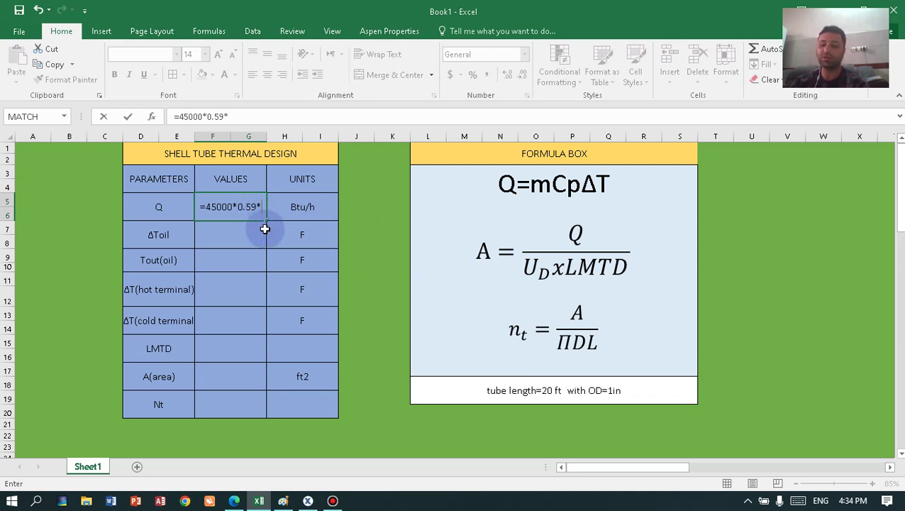
pyautogui.write('(')
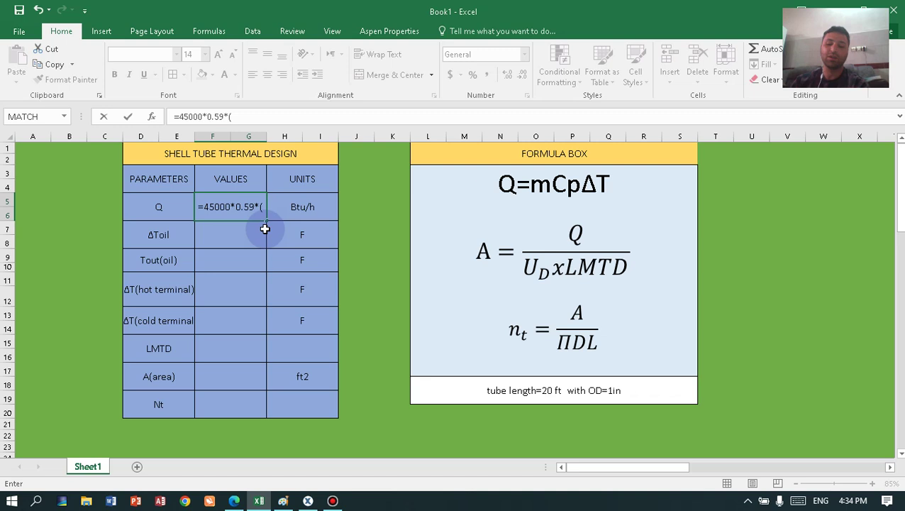
pyautogui.write('390')
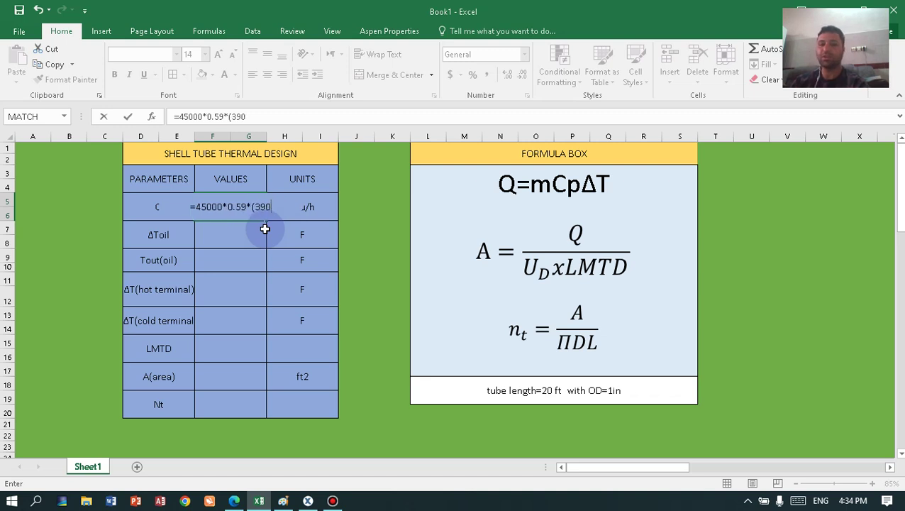
pyautogui.write('-2')
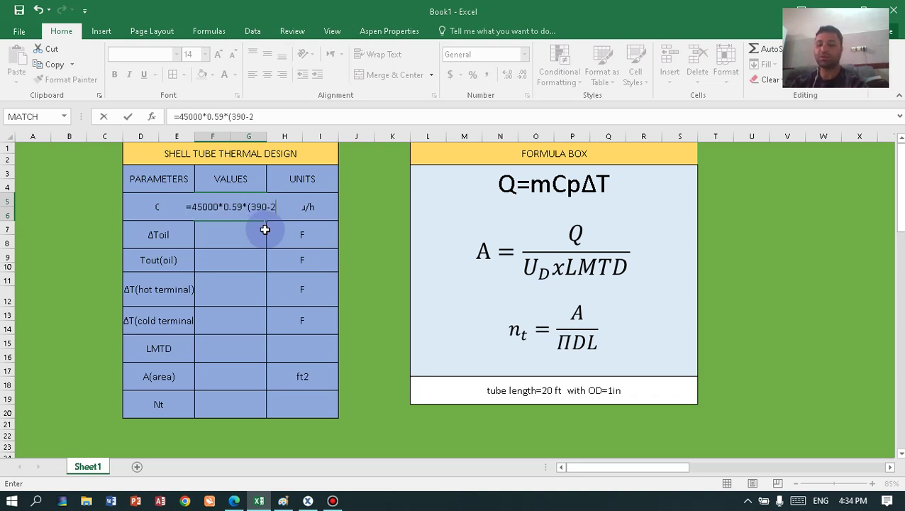
pyautogui.write('50)')
pyautogui.press('Return')
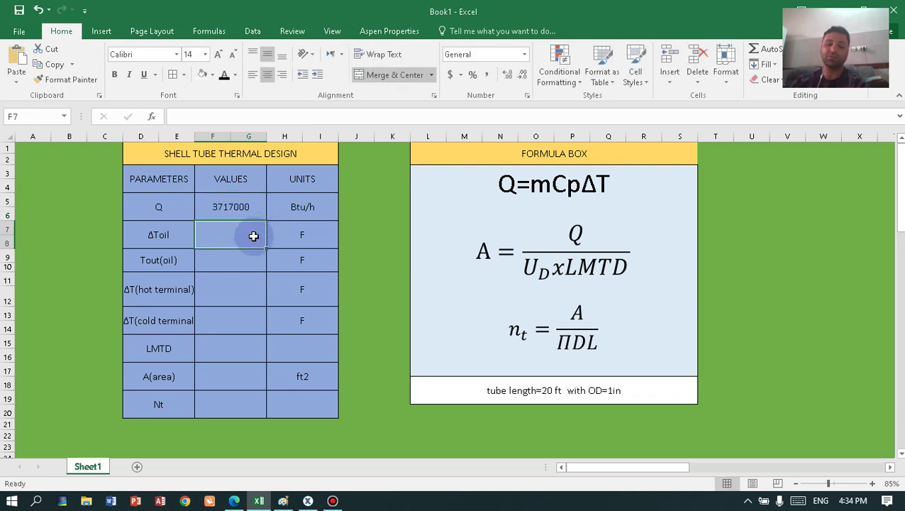
pyautogui.click(220, 206)
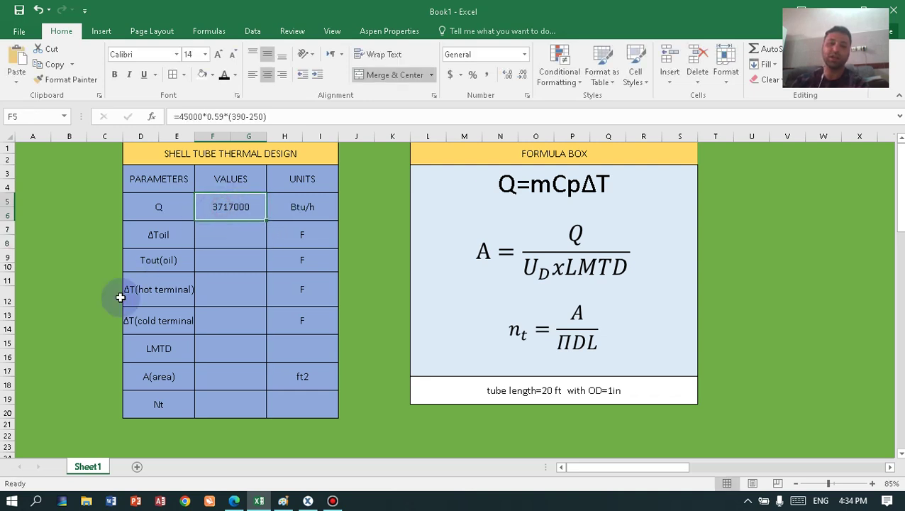
# Step: Enter =F5/150000/0.49 in F7 so ΔToil shows 50.57142857 °F
pyautogui.click(222, 238)
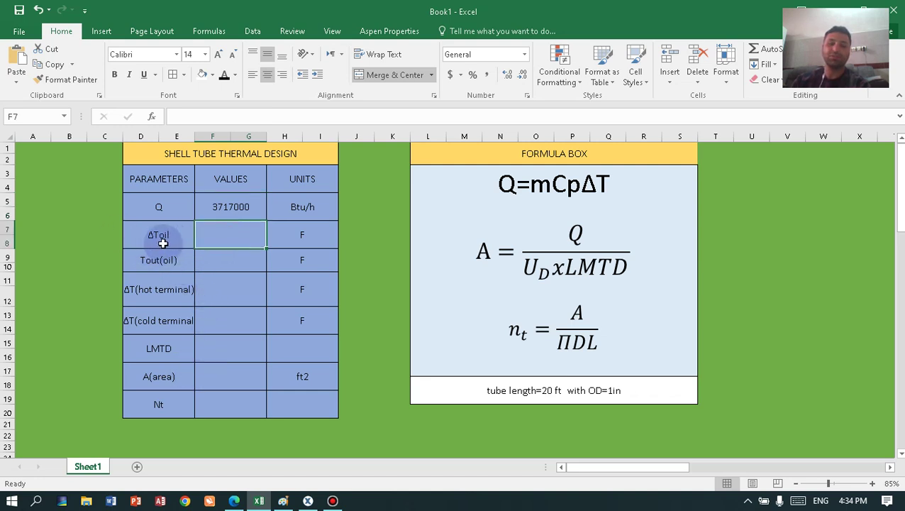
pyautogui.write('=')
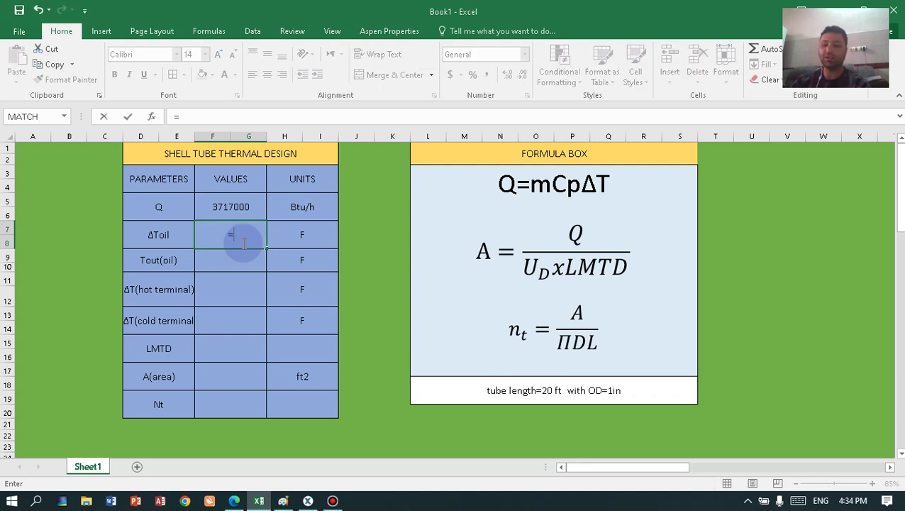
pyautogui.click(233, 206)
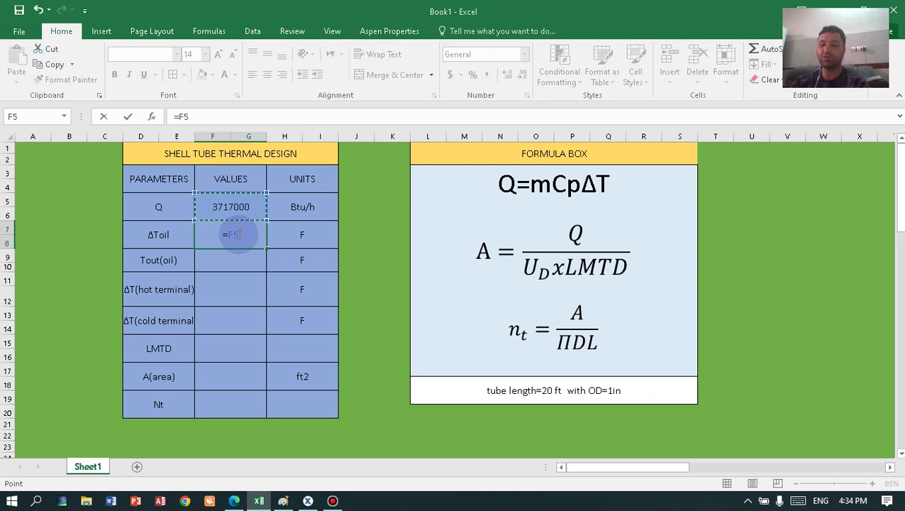
pyautogui.write('/')
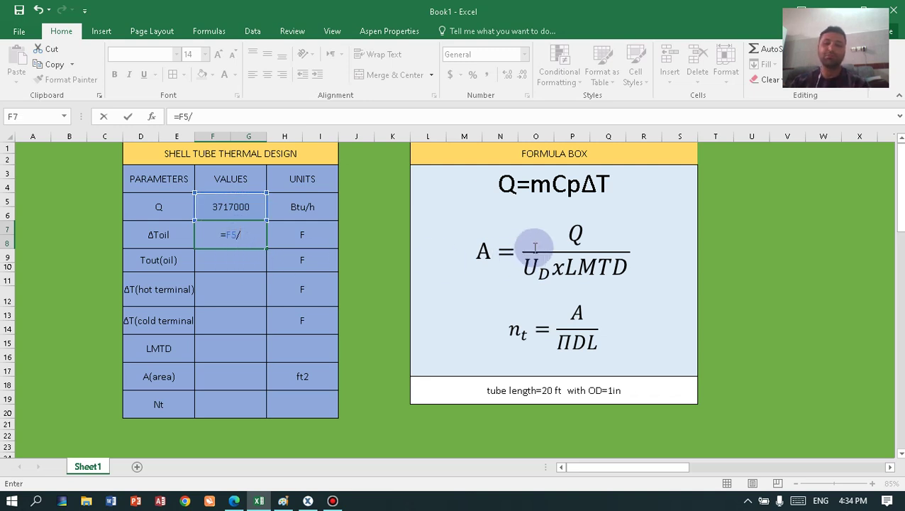
pyautogui.hotkey('alt', 'Tab')
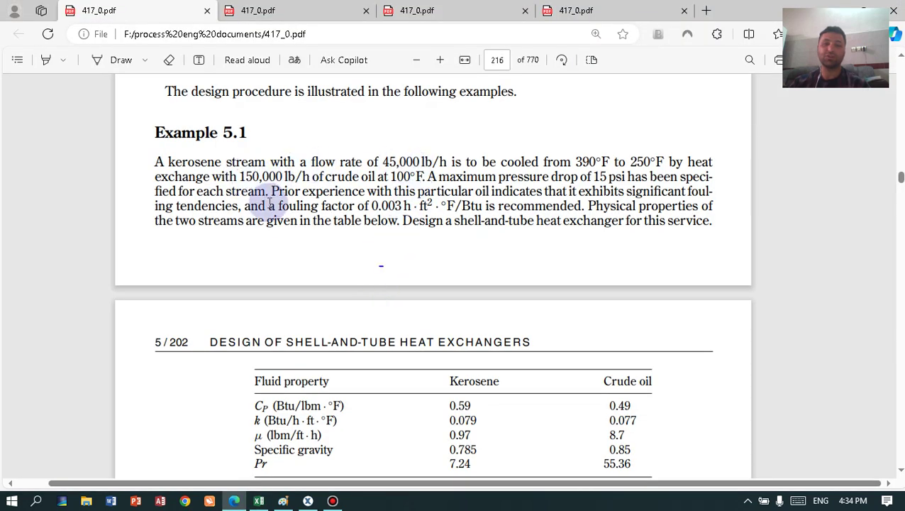
pyautogui.hotkey('alt', 'Tab')
pyautogui.write('15000')
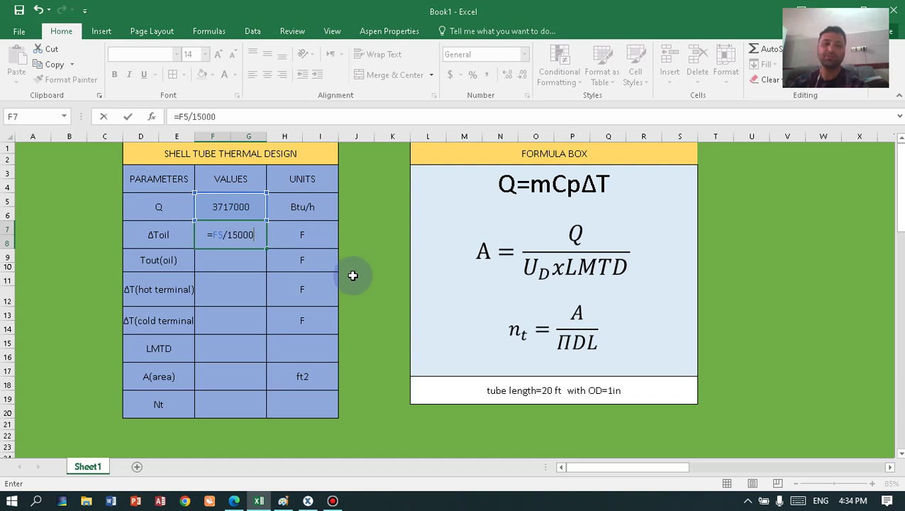
pyautogui.write('0')
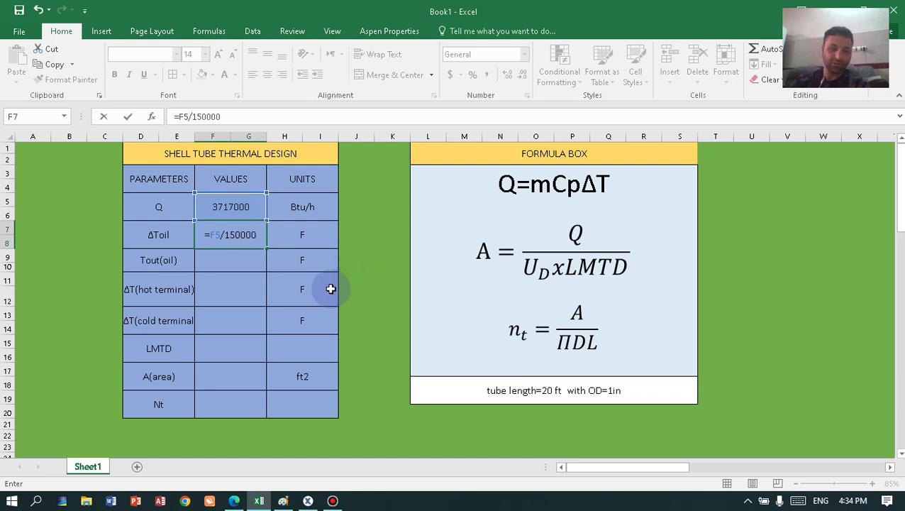
pyautogui.write('/')
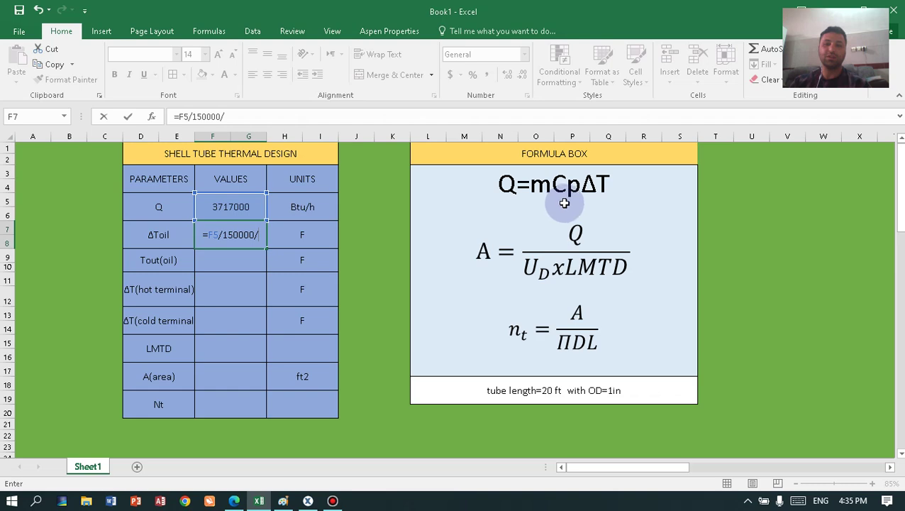
pyautogui.hotkey('alt', 'Tab')
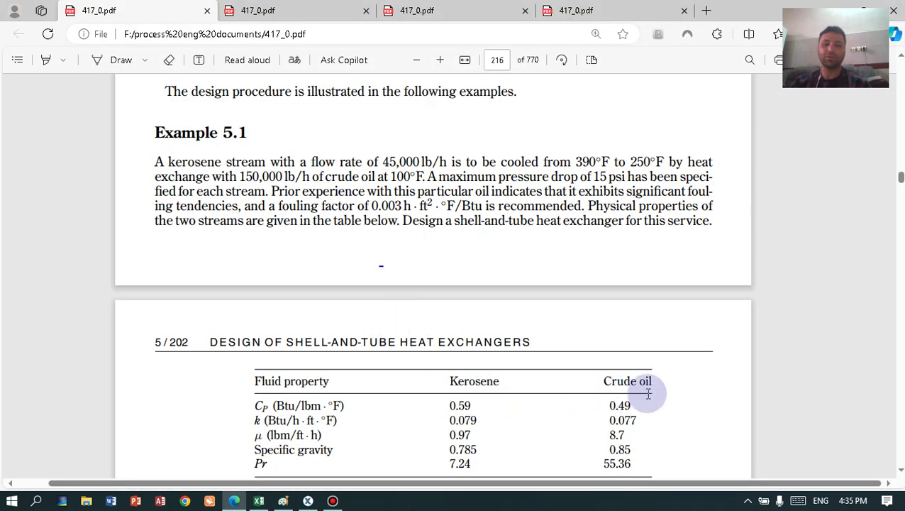
pyautogui.hotkey('alt', 'Tab')
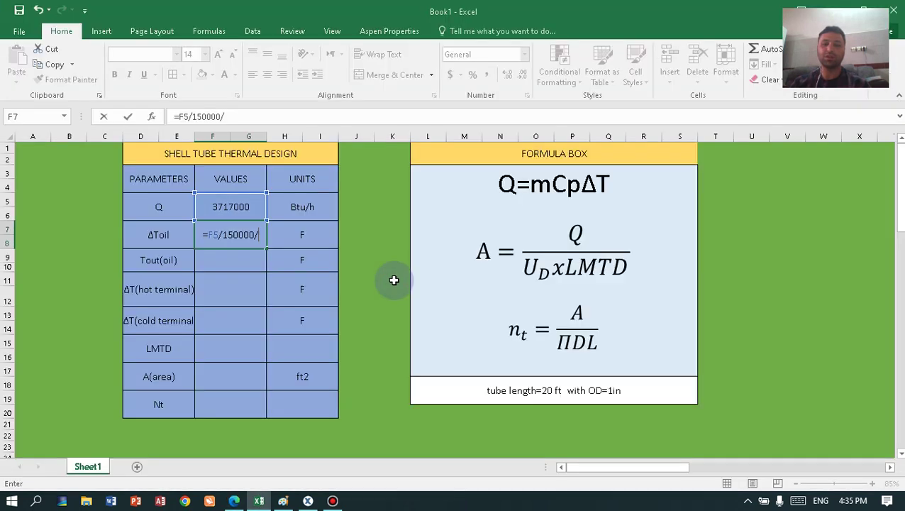
pyautogui.write('0.49')
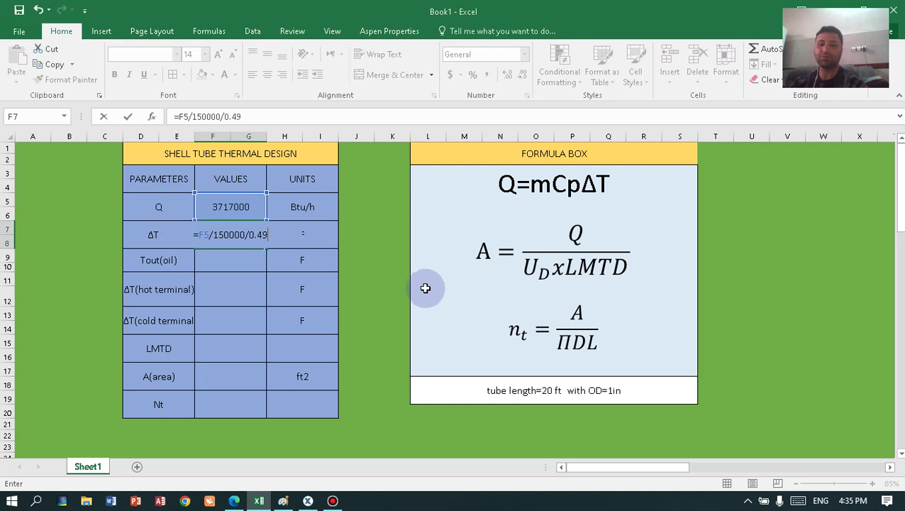
pyautogui.write('/')
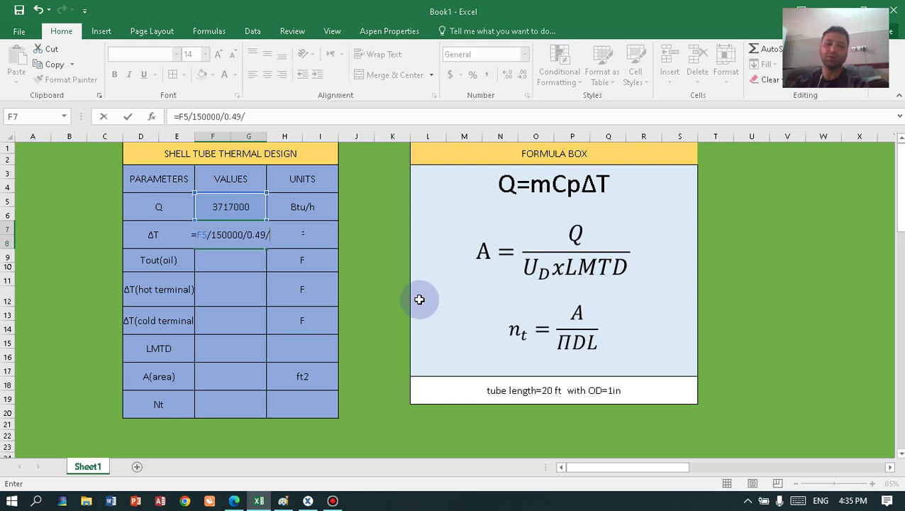
pyautogui.press('BackSpace')
pyautogui.press('Return')
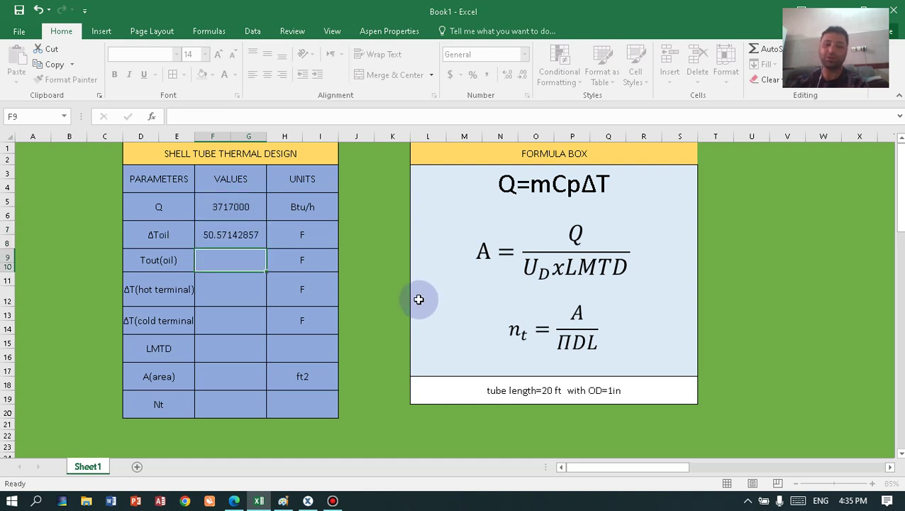
pyautogui.click(237, 231)
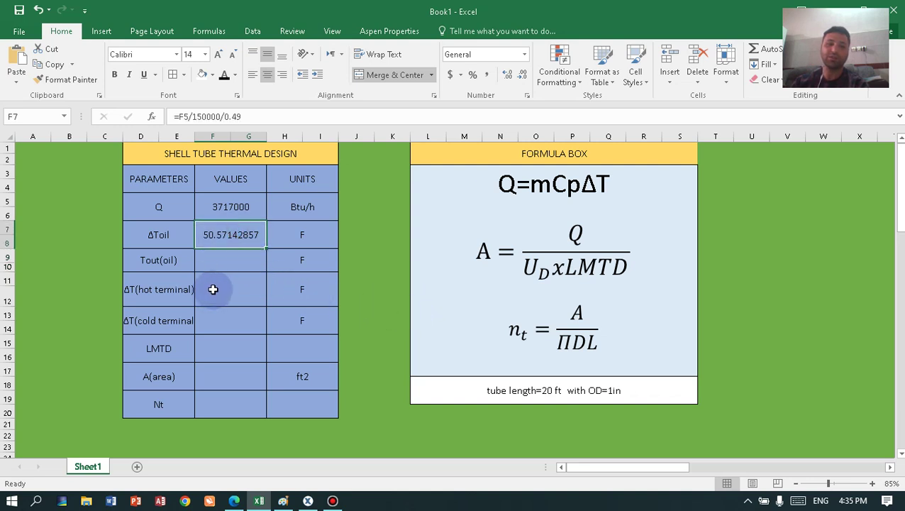
pyautogui.click(235, 260)
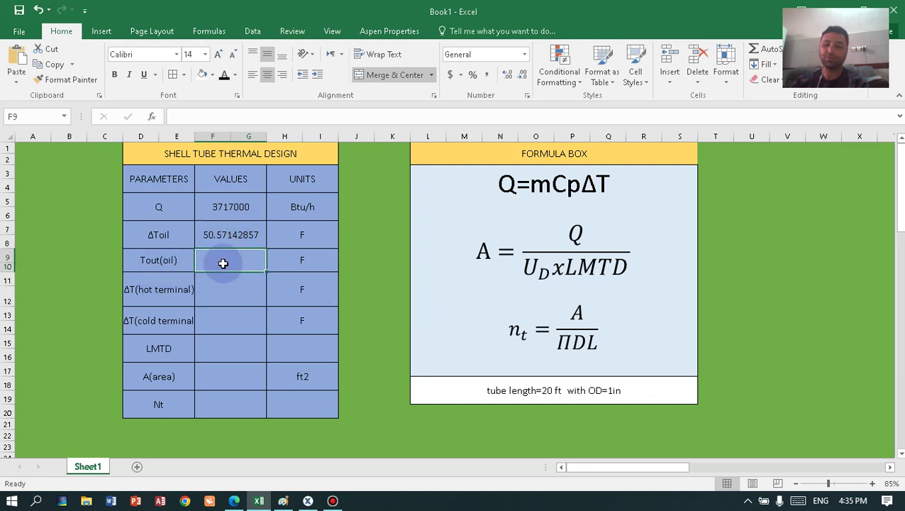
# Step: Enter =F7+100 in F9 so Tout(oil) shows 150.5714286 °F
pyautogui.write('=')
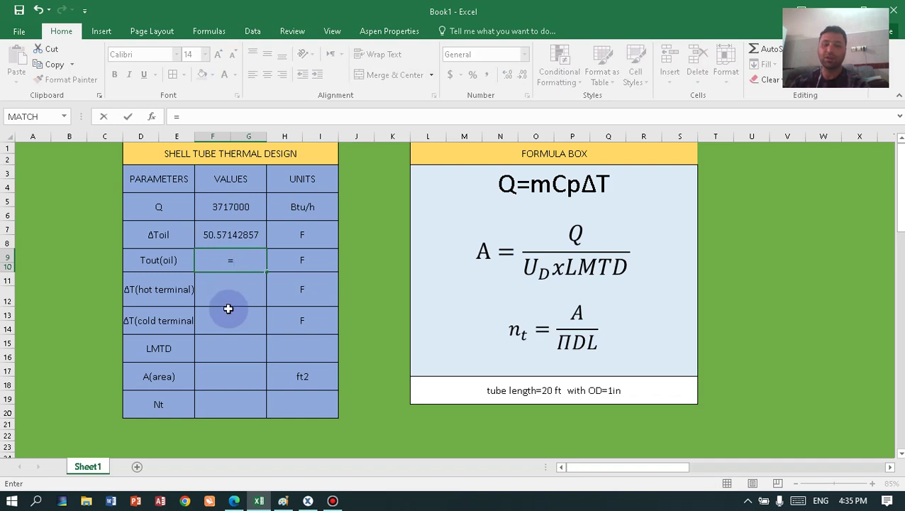
pyautogui.click(233, 234)
pyautogui.write('+')
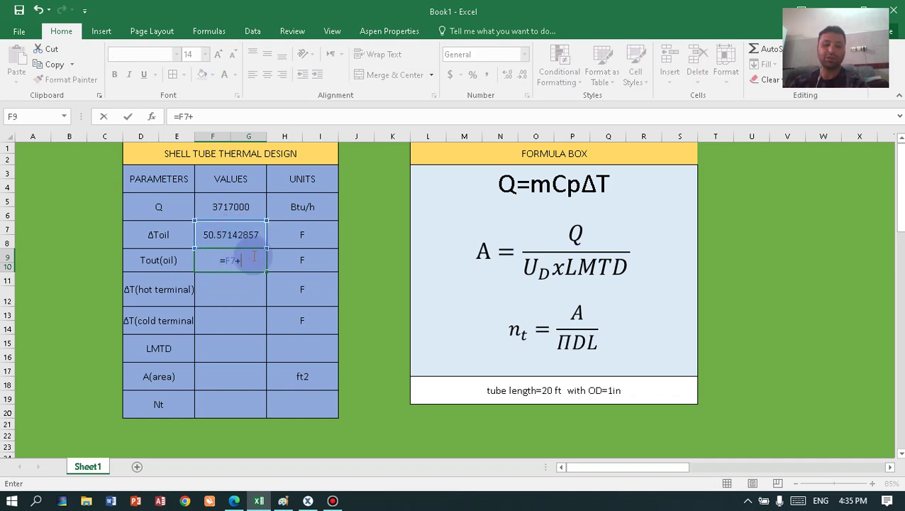
pyautogui.hotkey('alt', 'Tab')
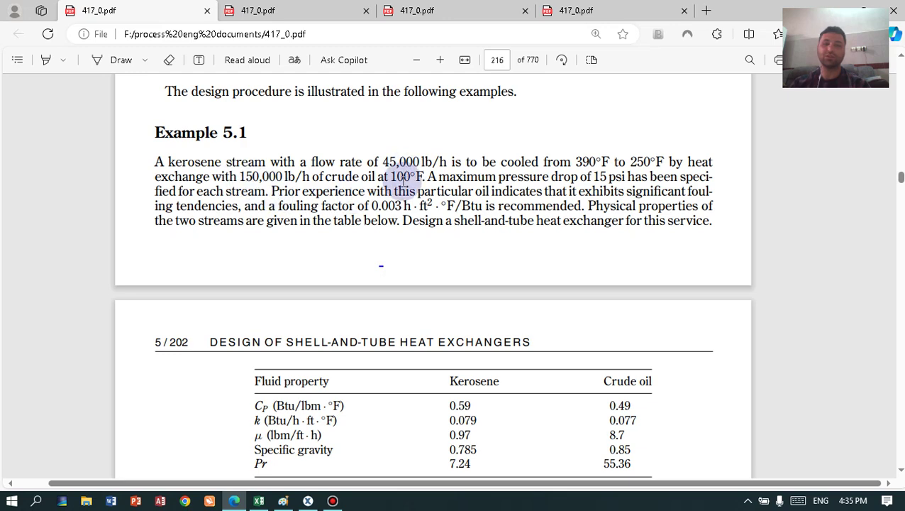
pyautogui.hotkey('alt', 'Tab')
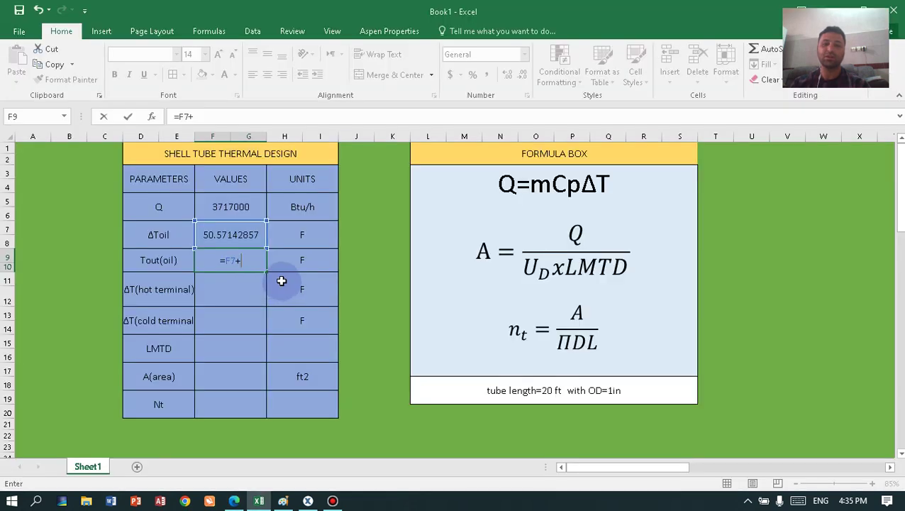
pyautogui.write('100')
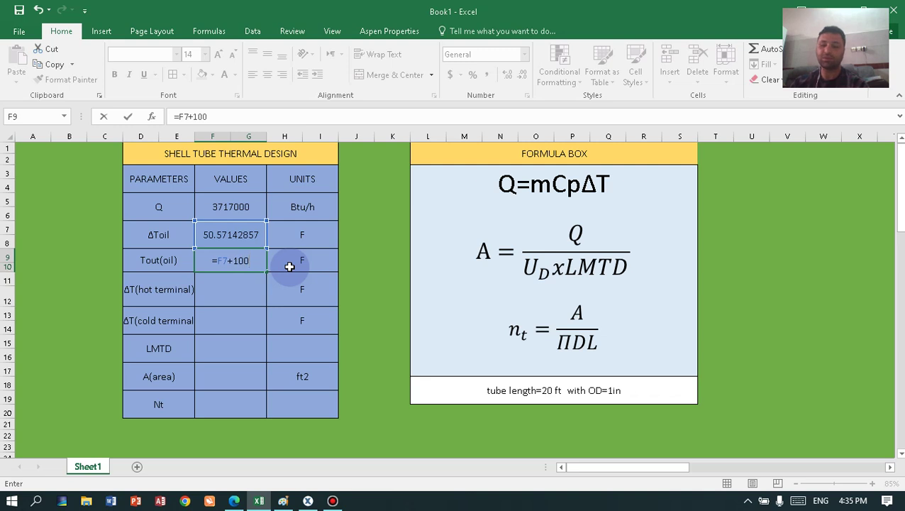
pyautogui.press('Return')
# Step: Verify the Tout(oil) result and bring up the Paint exchanger sketch
pyautogui.click(207, 264)
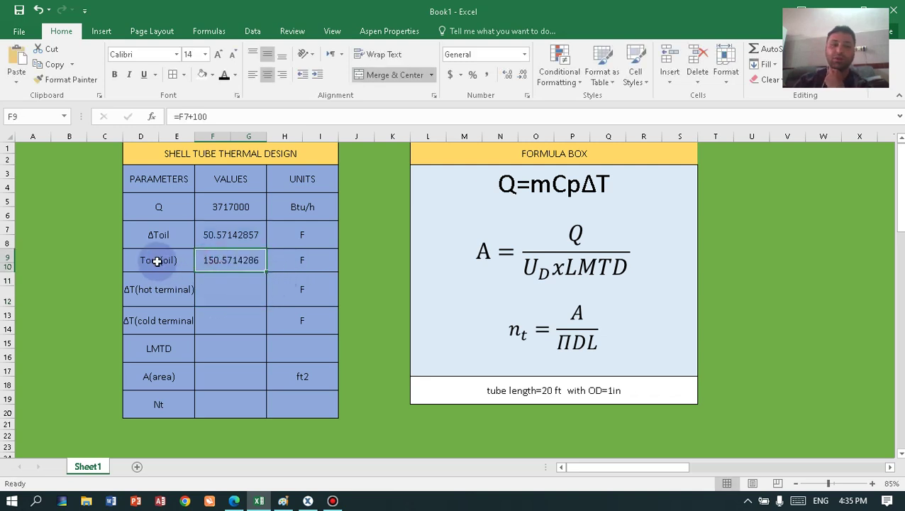
pyautogui.click(232, 290)
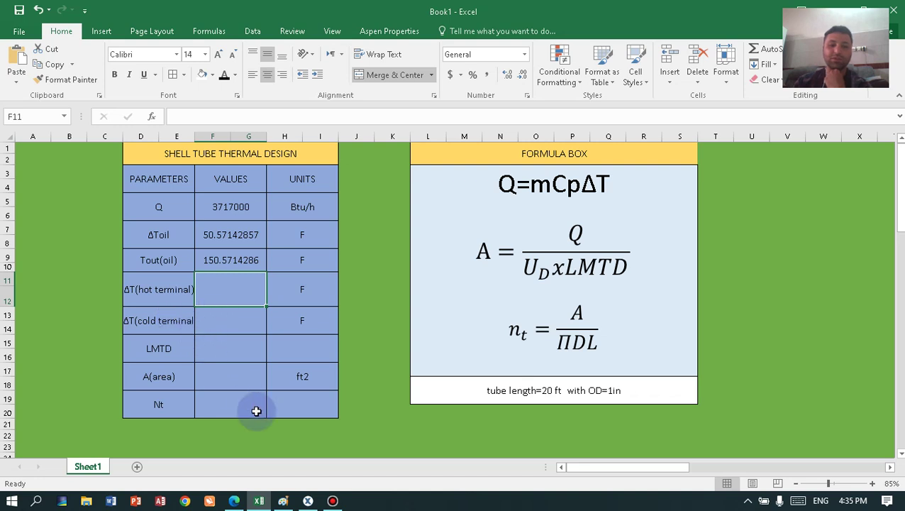
pyautogui.click(283, 499)
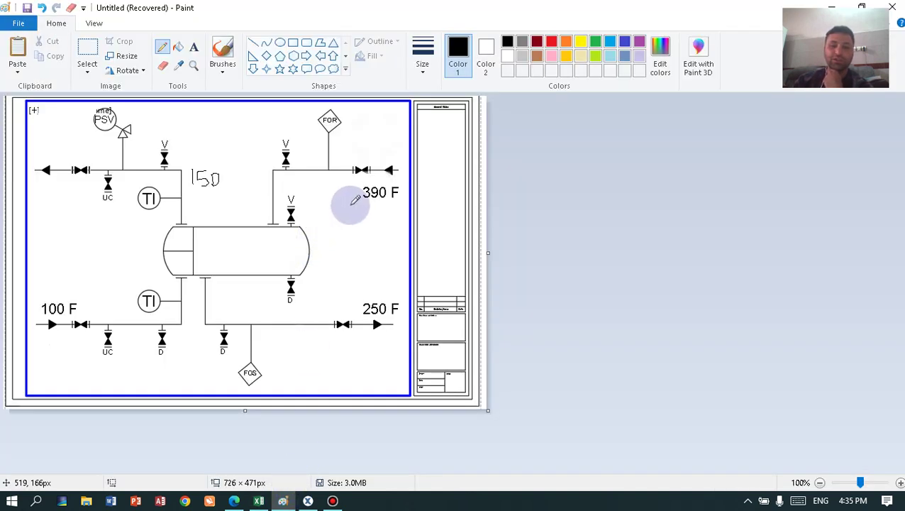
# Step: In Paint, draw a line from 390 F to the 150 label, undo the stray stroke, return to Excel
pyautogui.moveTo(389, 202)
pyautogui.mouseDown()
pyautogui.moveTo(179, 195)
pyautogui.moveTo(183, 158)
pyautogui.moveTo(398, 167)
pyautogui.moveTo(393, 203)
pyautogui.mouseUp()
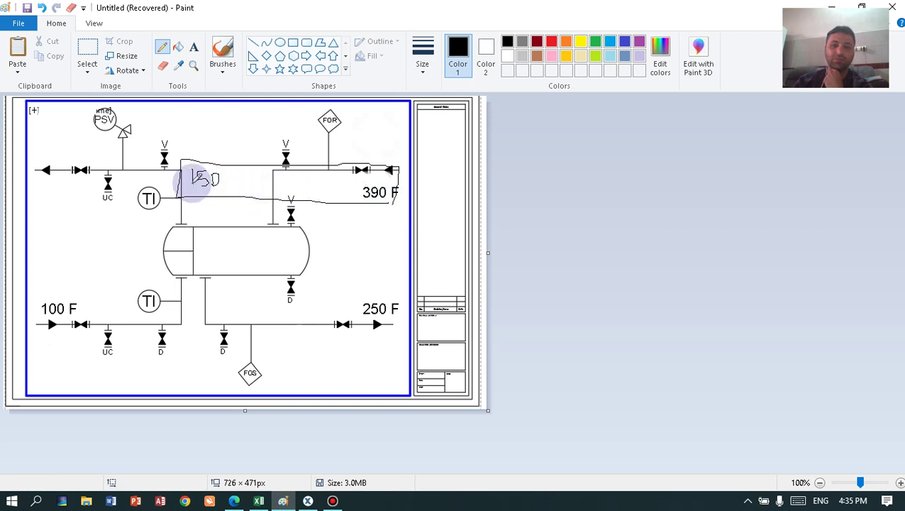
pyautogui.moveTo(217, 177); pyautogui.dragTo(212, 192)
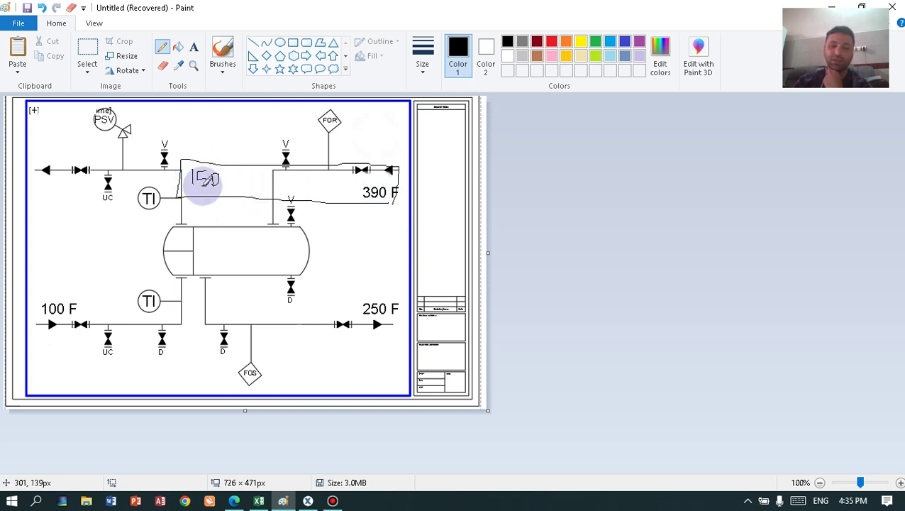
pyautogui.hotkey('ctrl', 'z')
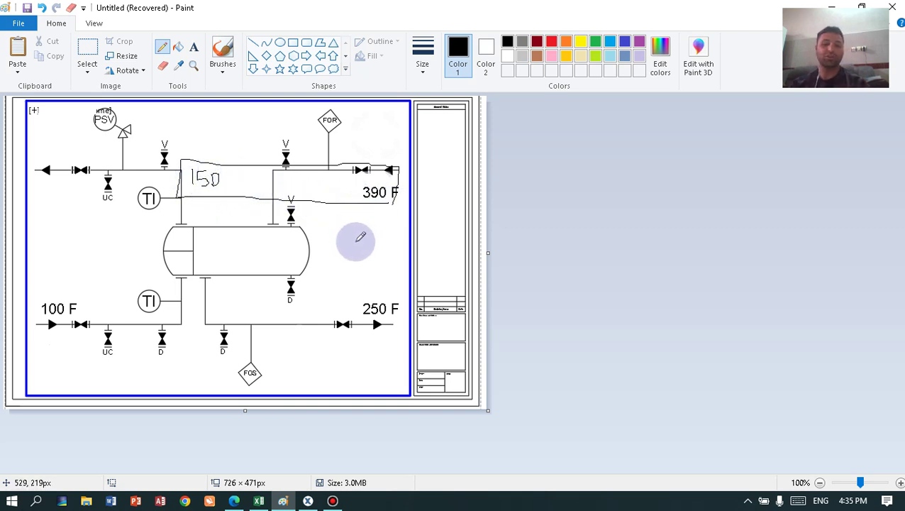
pyautogui.hotkey('alt', 'Tab')
pyautogui.click(381, 248)
# Step: Make F11 the formula =390-150 so ΔT(hot terminal) shows 240
pyautogui.write('390-150')
pyautogui.press('Return')
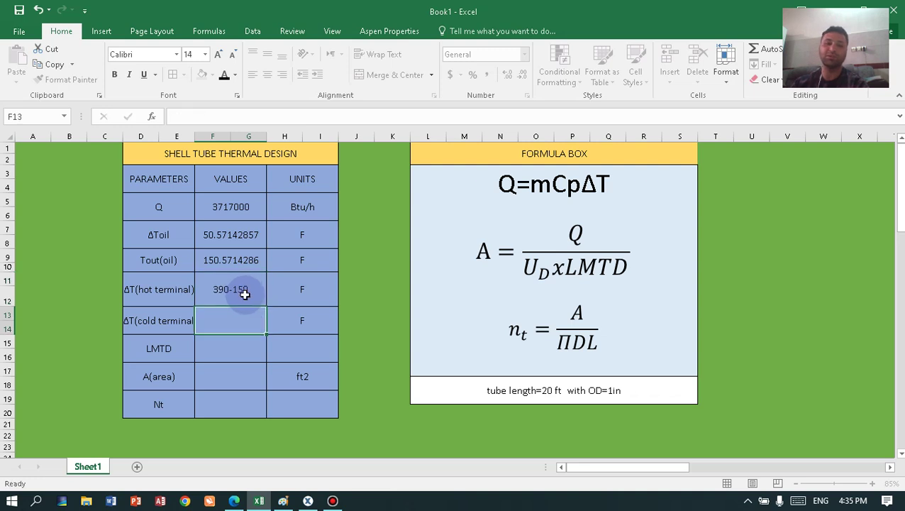
pyautogui.click(261, 283)
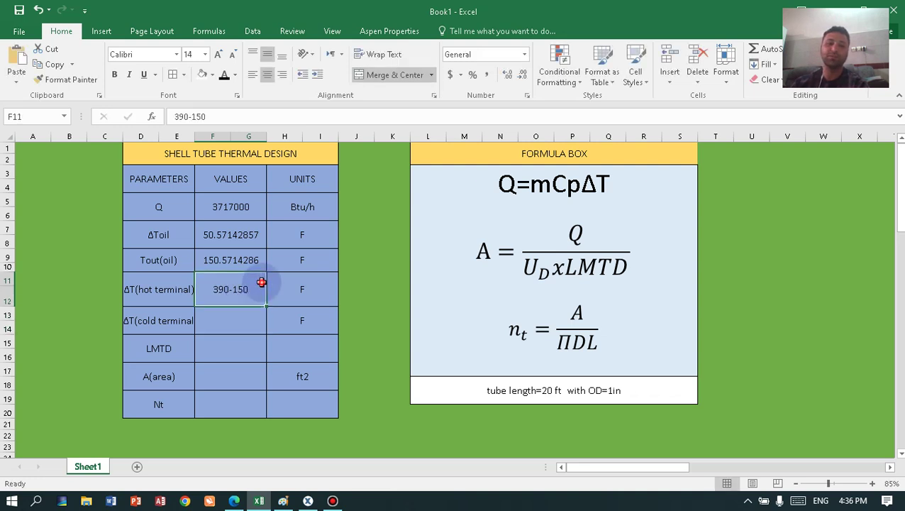
pyautogui.click(175, 117)
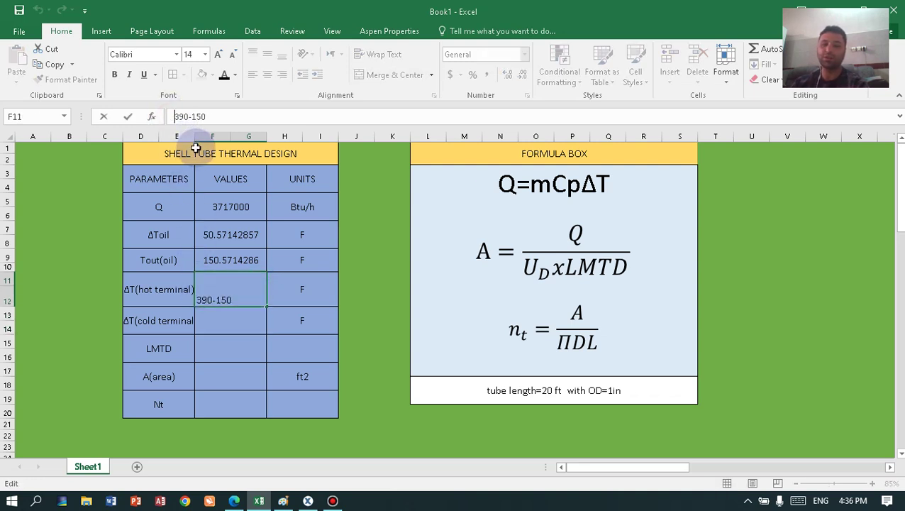
pyautogui.write('=')
pyautogui.press('Return')
pyautogui.click(237, 289)
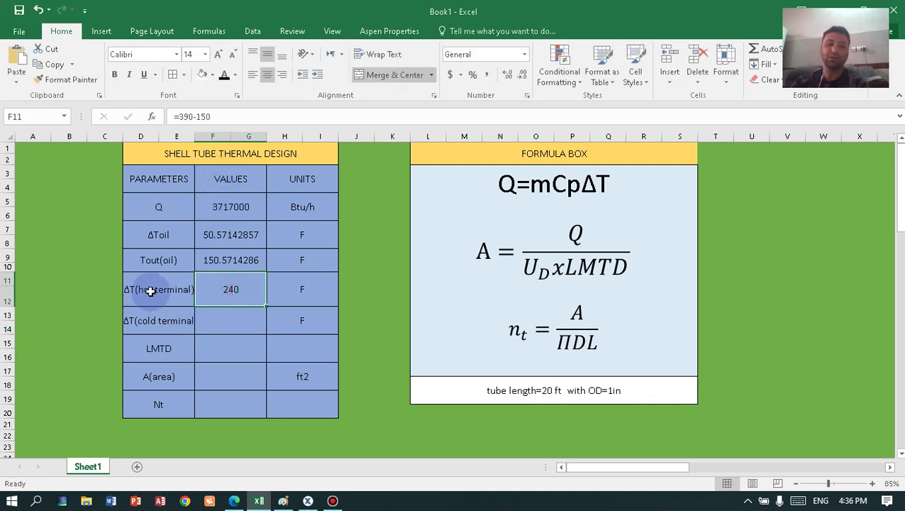
# Step: Enter =250-100 in F13 so ΔT(cold terminal) shows 150 °F
pyautogui.doubleClick(245, 323)
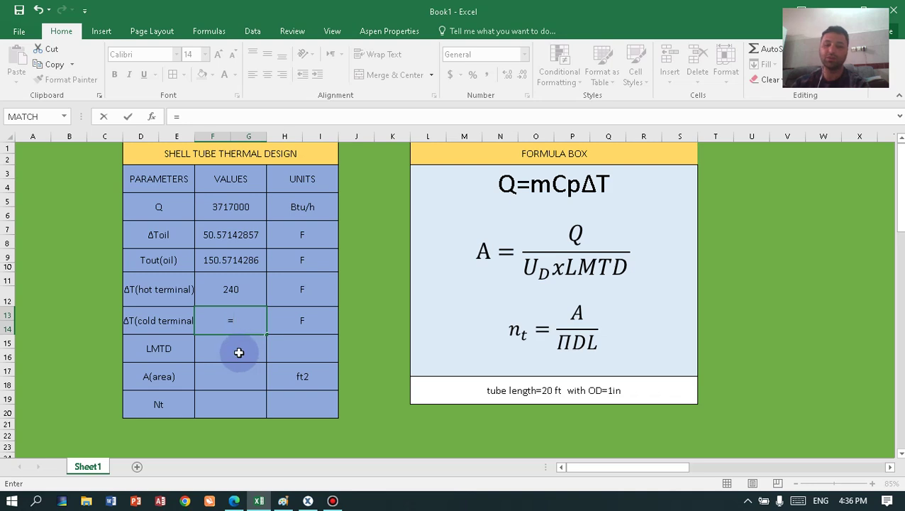
pyautogui.hotkey('alt', 'Tab')
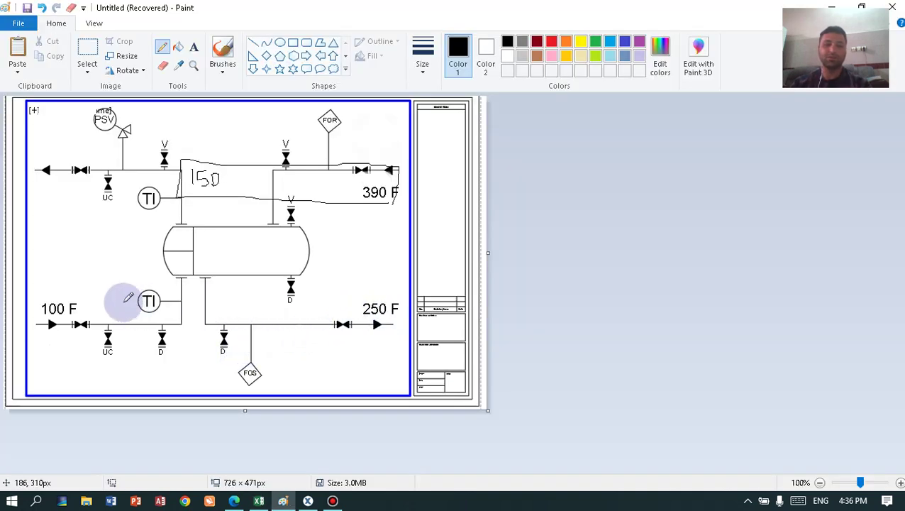
pyautogui.hotkey('alt', 'Tab')
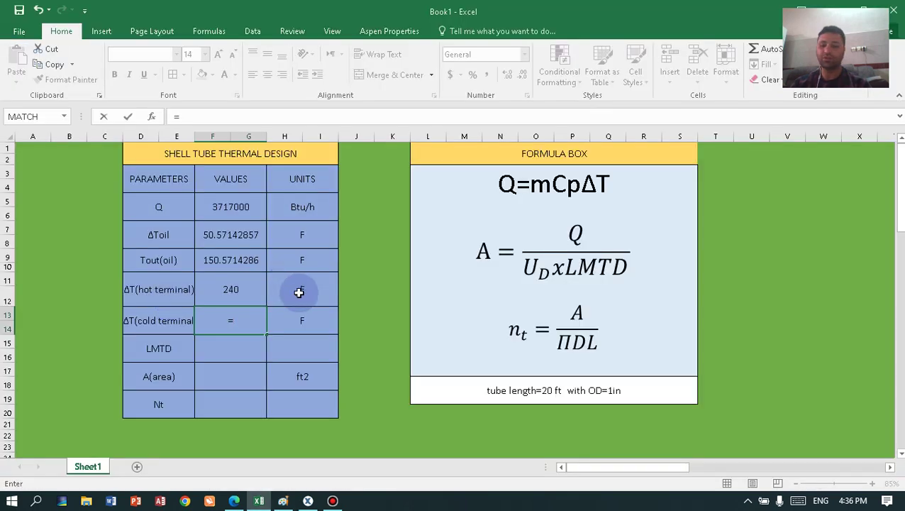
pyautogui.write('50-100')
pyautogui.press('Return')
pyautogui.click(232, 319)
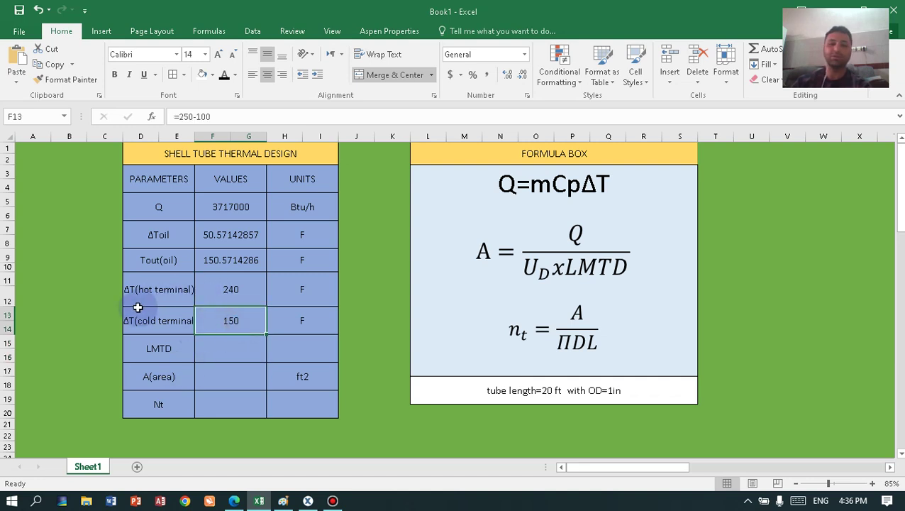
pyautogui.click(238, 346)
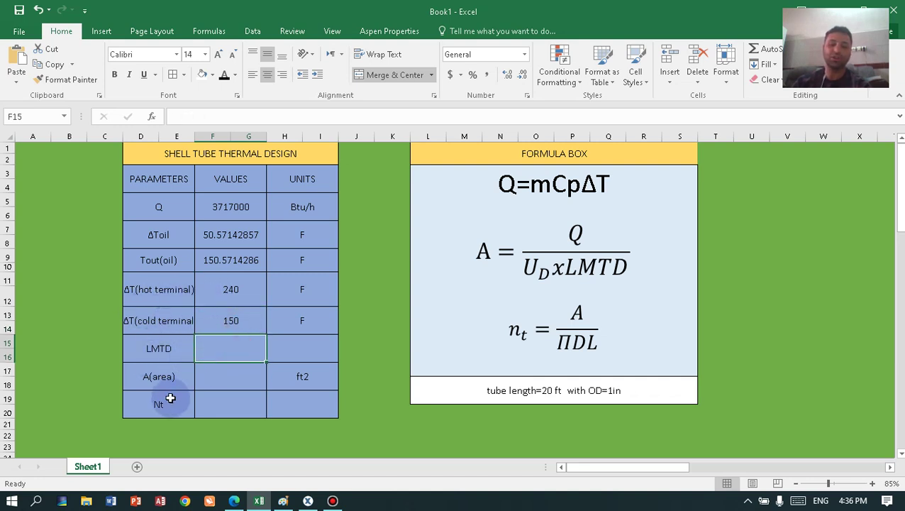
# Step: Enter =(F11-F13)/LN(F11/F13) in F15 so LMTD shows 191.4878831
pyautogui.write('=')
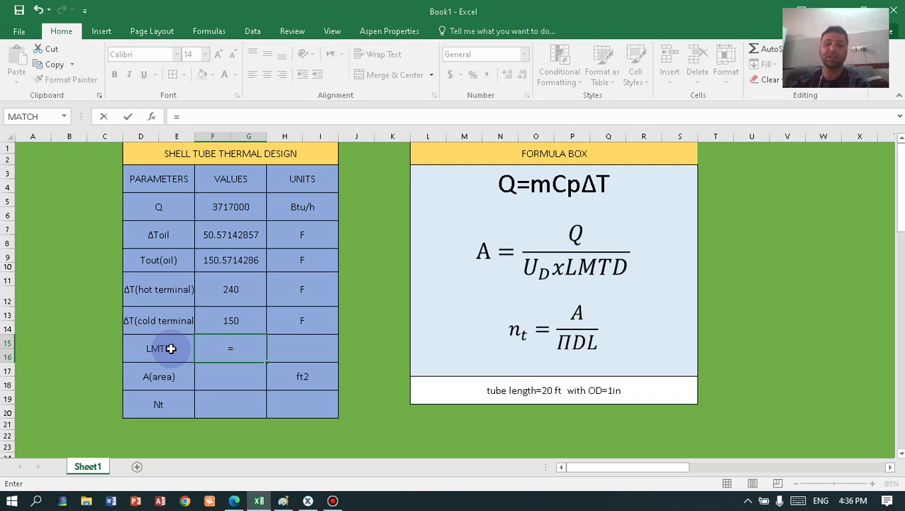
pyautogui.write('(')
pyautogui.click(231, 289)
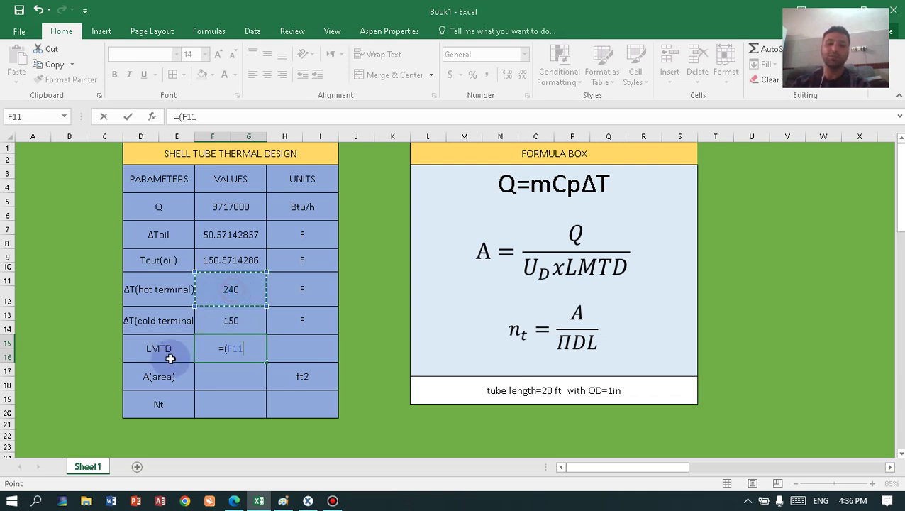
pyautogui.write('-')
pyautogui.click(234, 323)
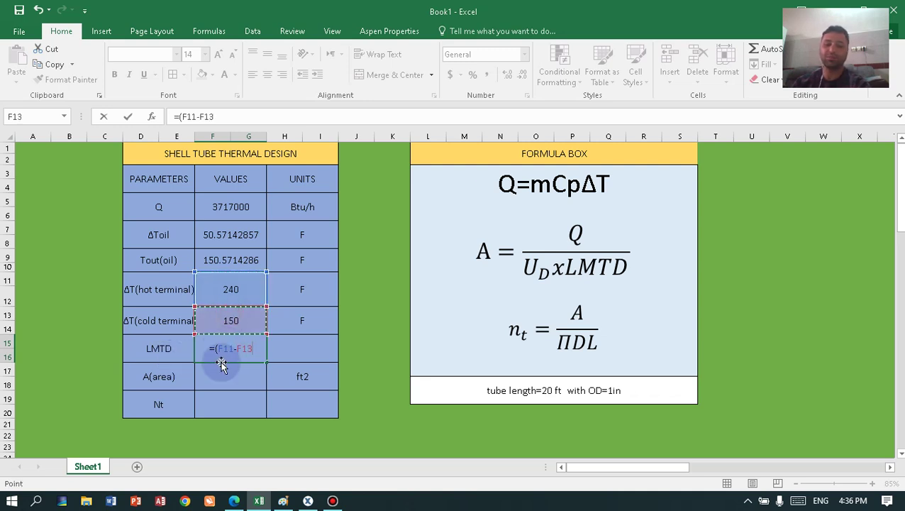
pyautogui.write(')/')
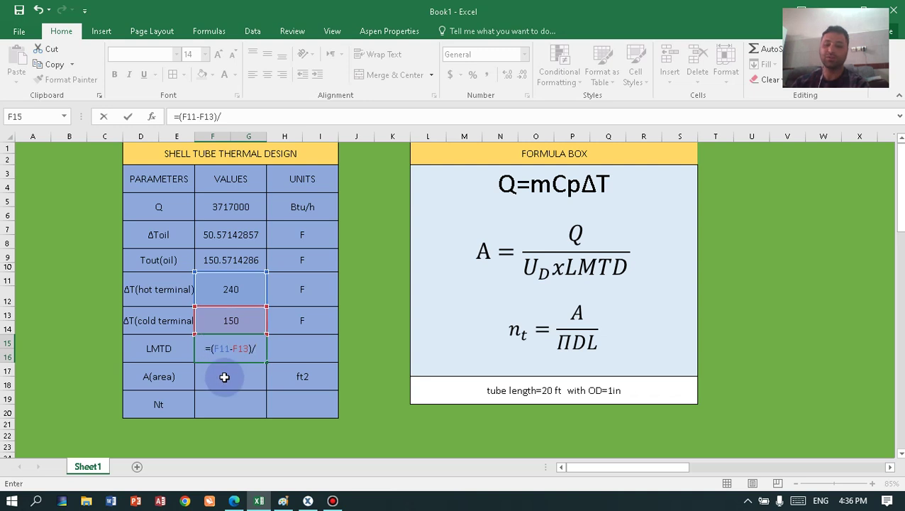
pyautogui.write('ln')
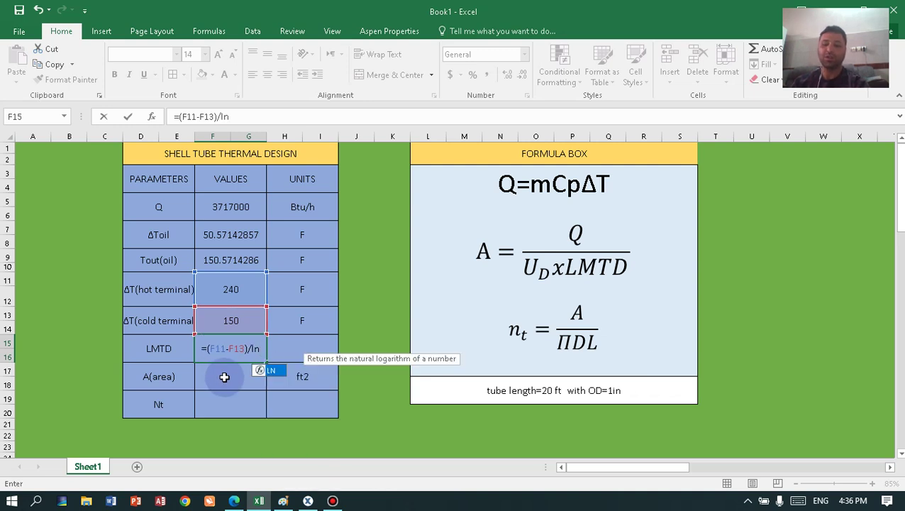
pyautogui.write('(')
pyautogui.click(226, 288)
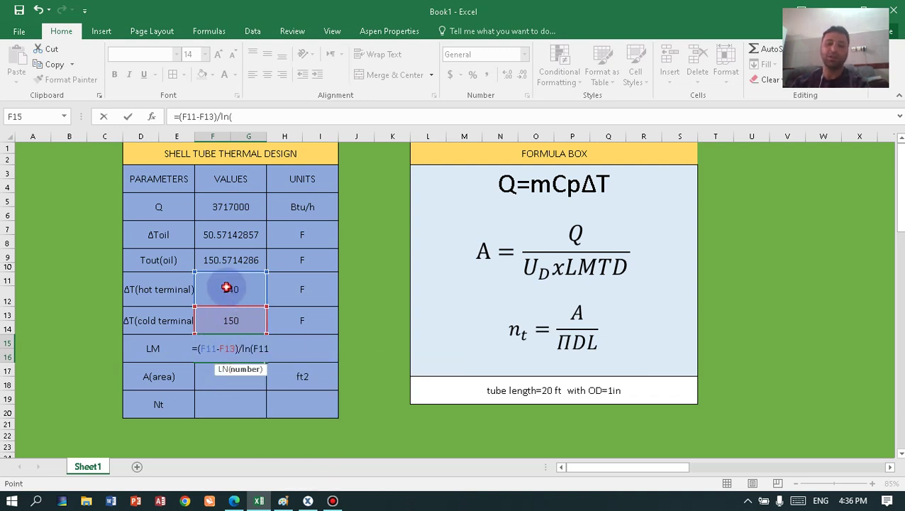
pyautogui.write('/')
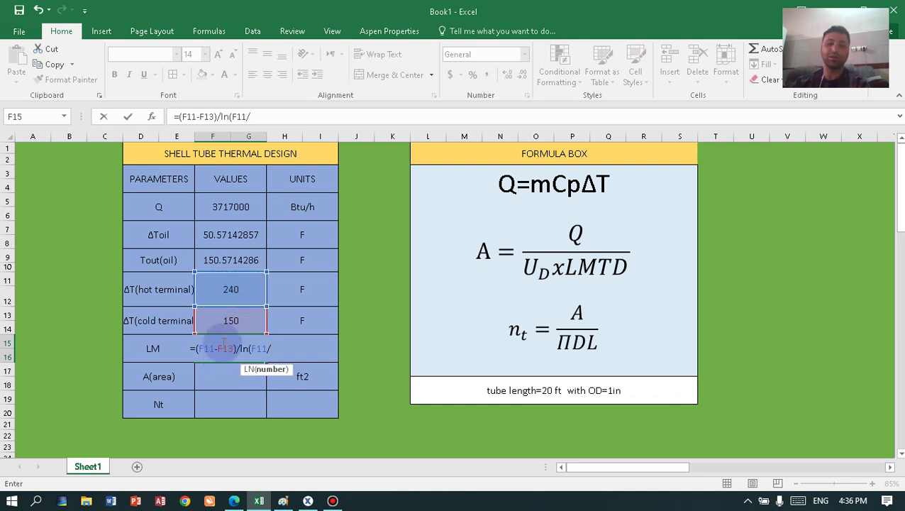
pyautogui.click(231, 325)
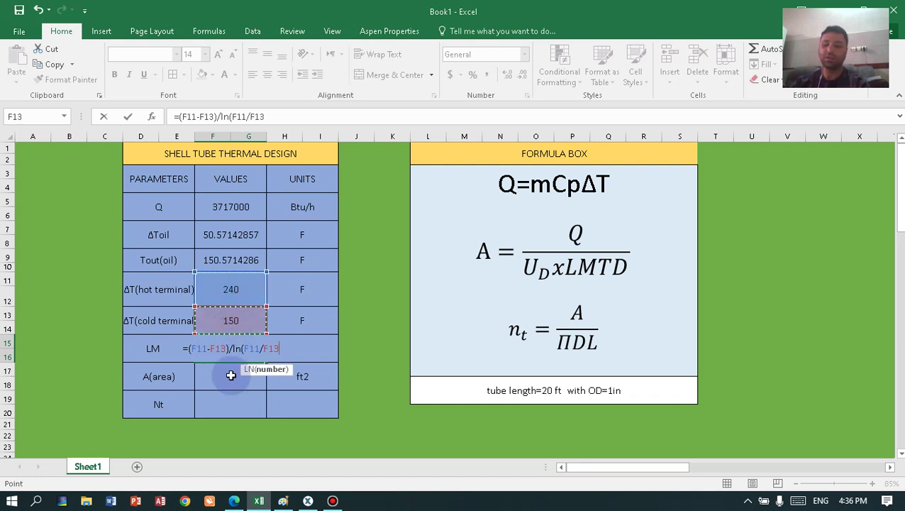
pyautogui.write(')')
pyautogui.press('Return')
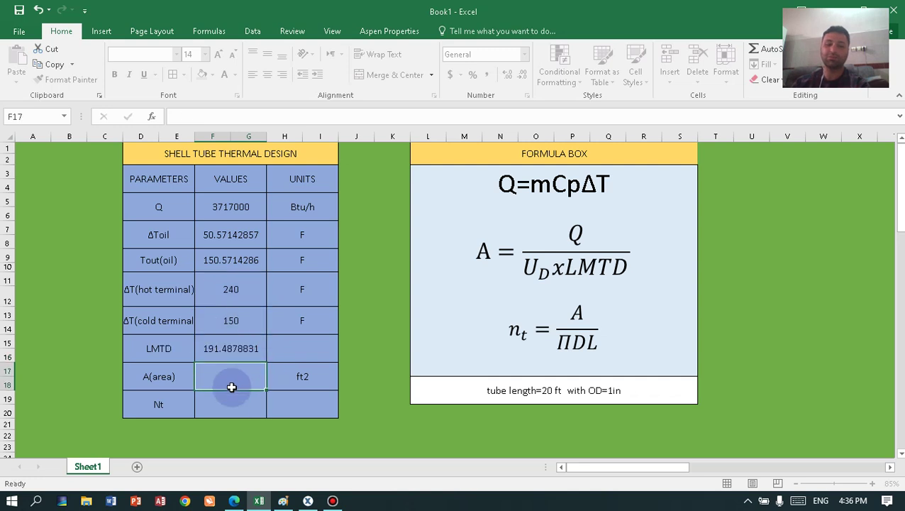
pyautogui.click(218, 348)
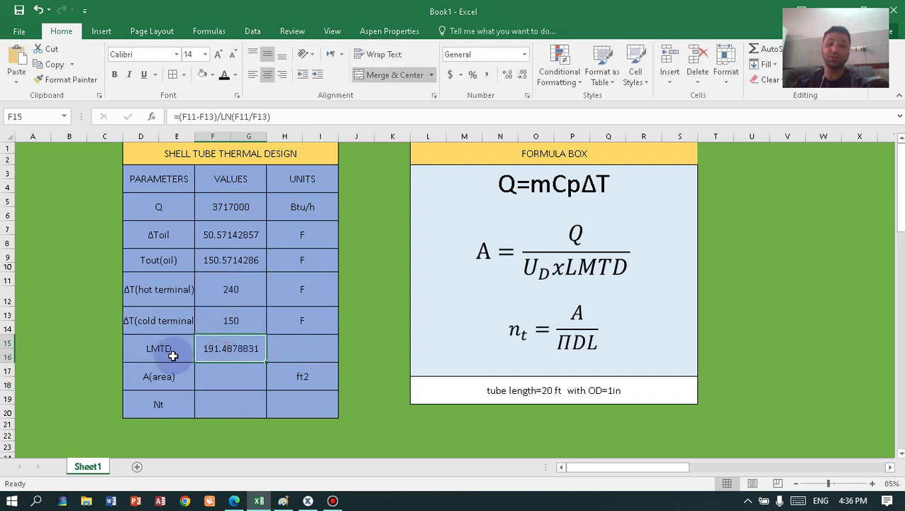
pyautogui.click(231, 376)
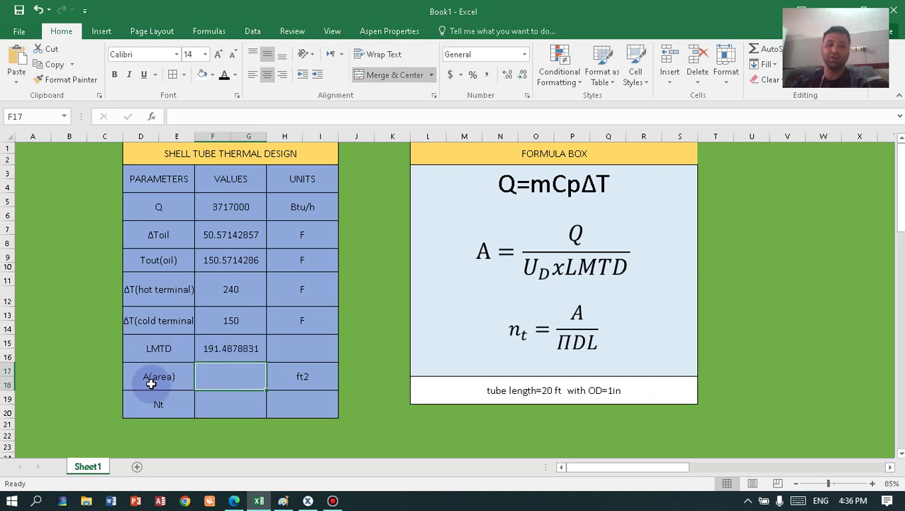